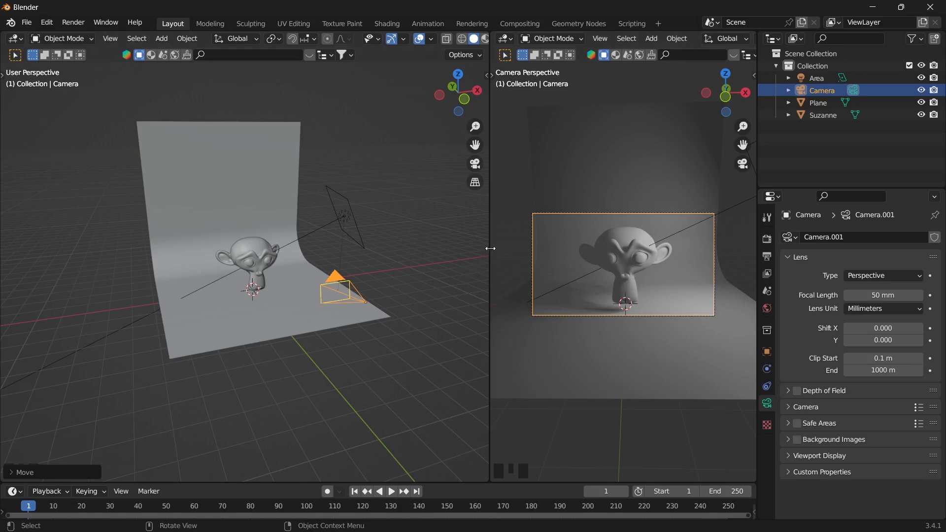
Step: Widen the camera viewport and set the scene's render engine to Cycles
{"action": "left_click_drag", "start_coordinate": [490, 252], "coordinate": [448, 258]}
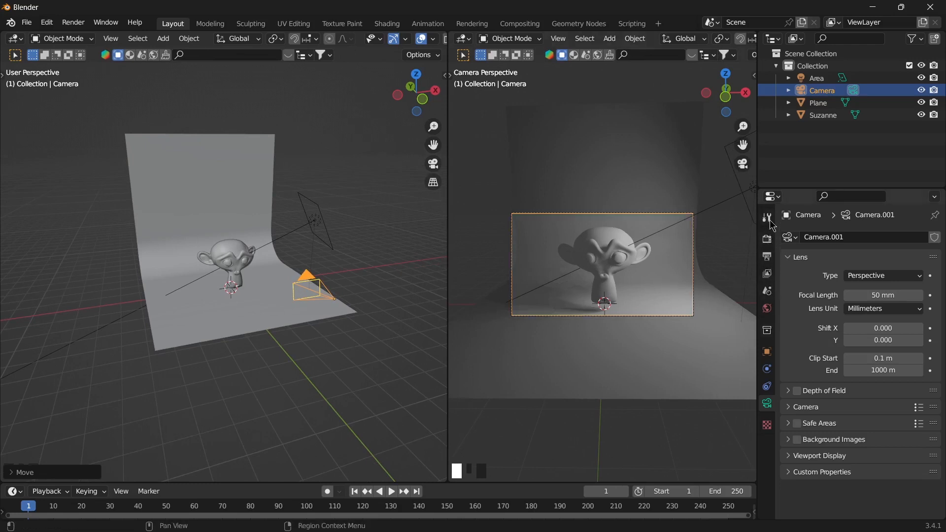
{"action": "left_click", "coordinate": [768, 240]}
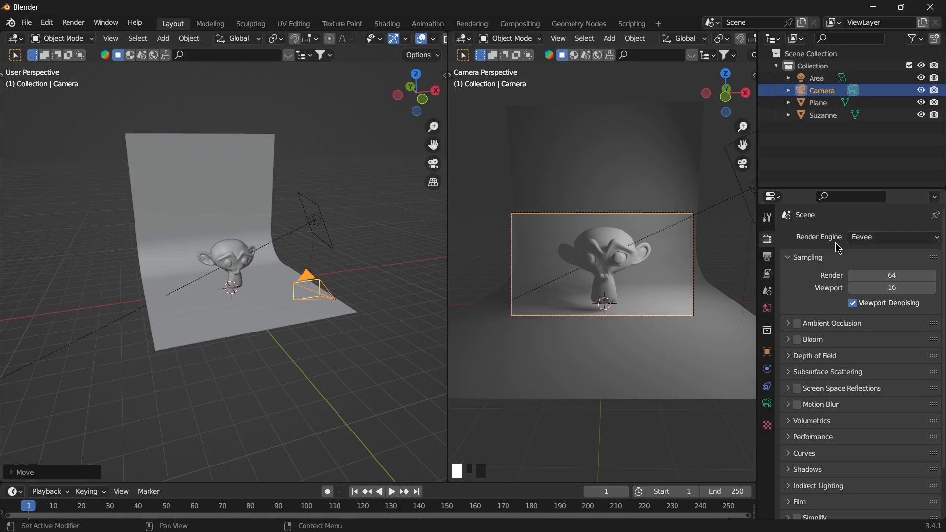
{"action": "left_click", "coordinate": [882, 242]}
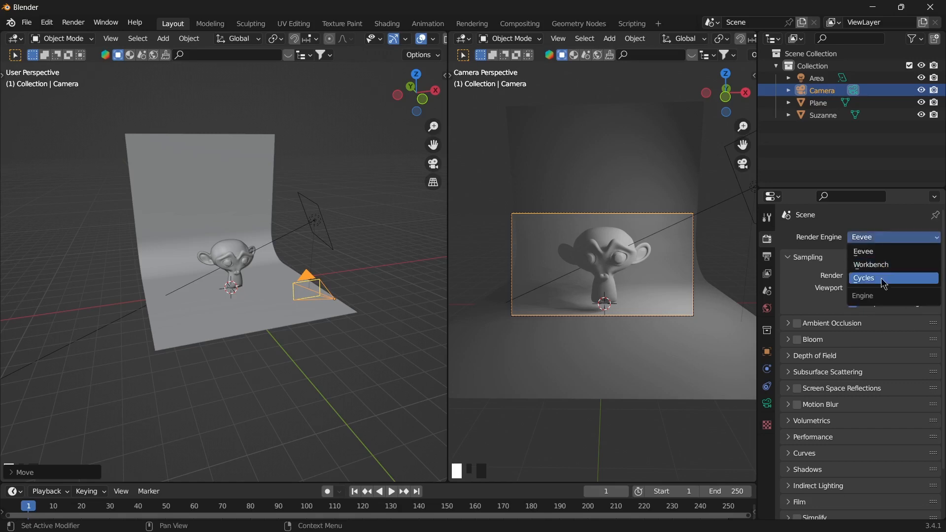
{"action": "left_click", "coordinate": [831, 226]}
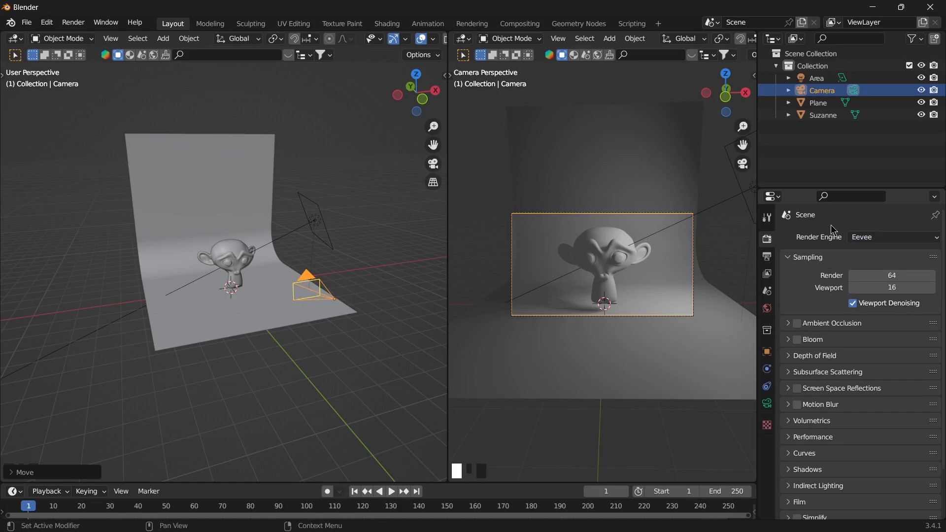
{"action": "left_click", "coordinate": [879, 238]}
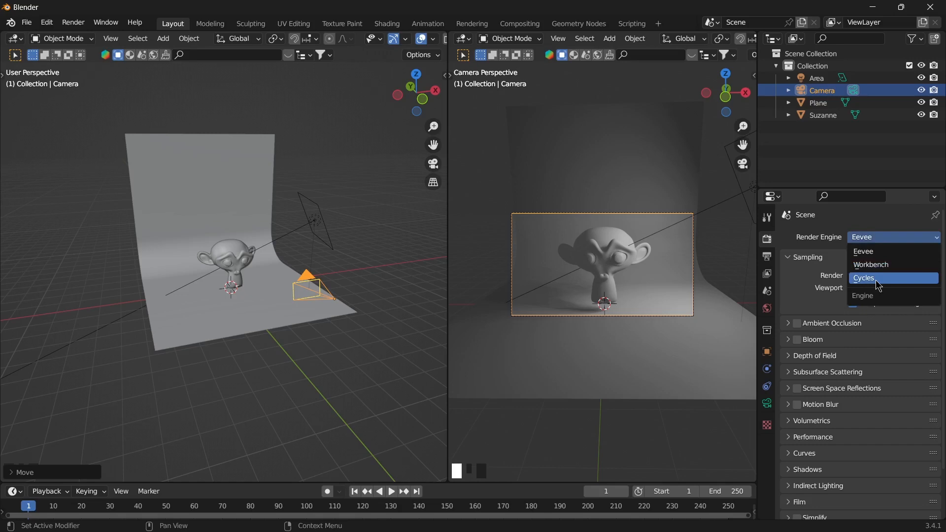
{"action": "left_click", "coordinate": [880, 280]}
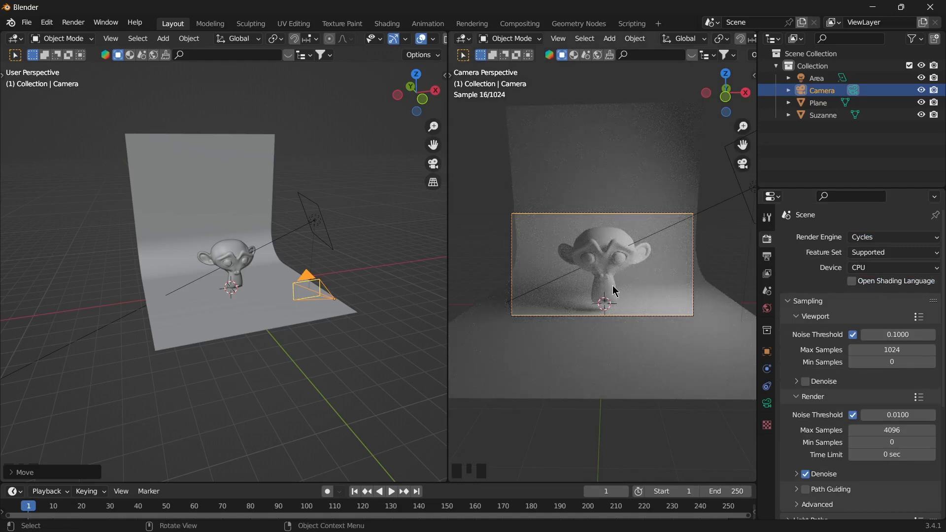
Step: Enlarge the camera preview and set the Cycles device to GPU Compute
{"action": "scroll", "coordinate": [615, 291], "scroll_direction": "up", "scroll_amount": 5}
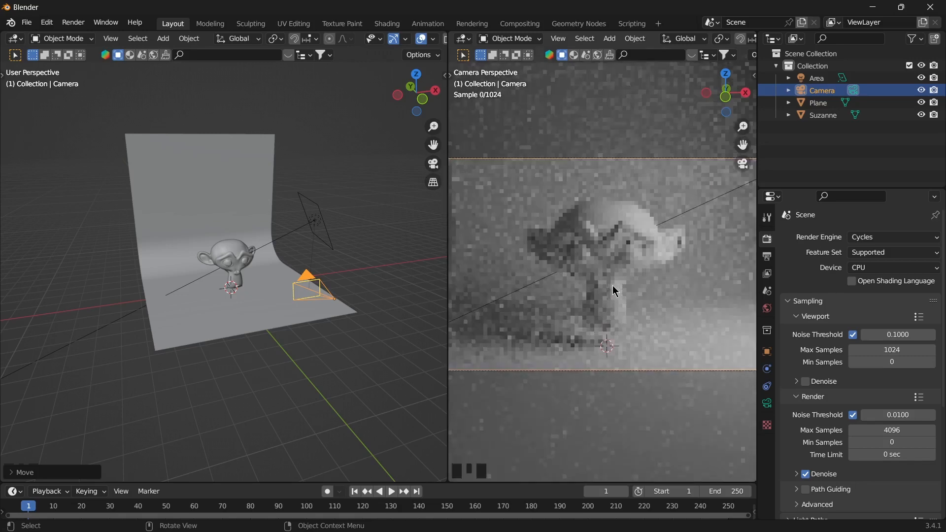
{"action": "scroll", "coordinate": [615, 291], "scroll_direction": "down", "scroll_amount": 2}
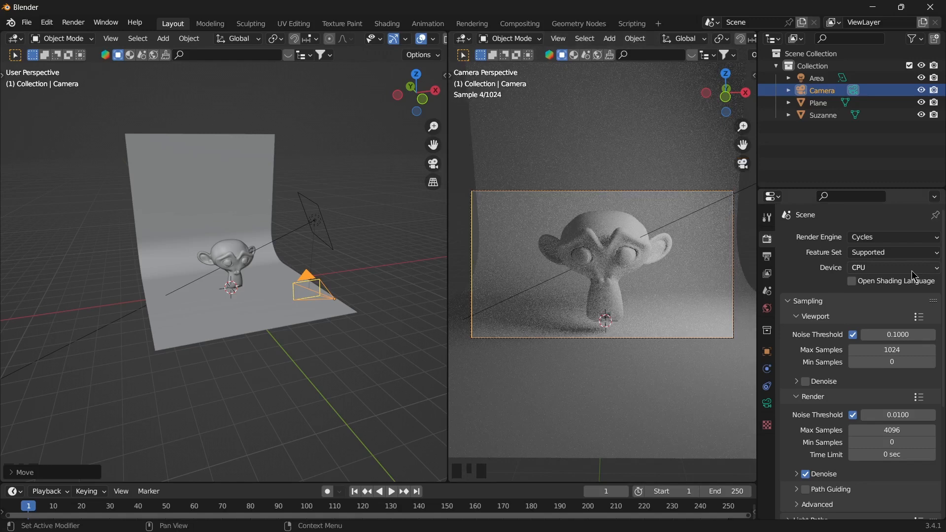
{"action": "left_click", "coordinate": [912, 270]}
{"action": "left_click", "coordinate": [871, 298]}
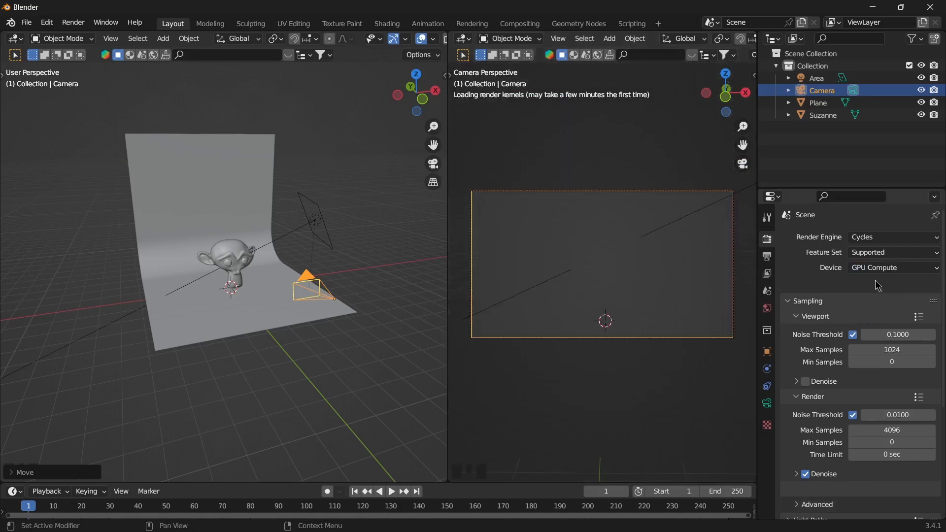
{"action": "left_click", "coordinate": [887, 269]}
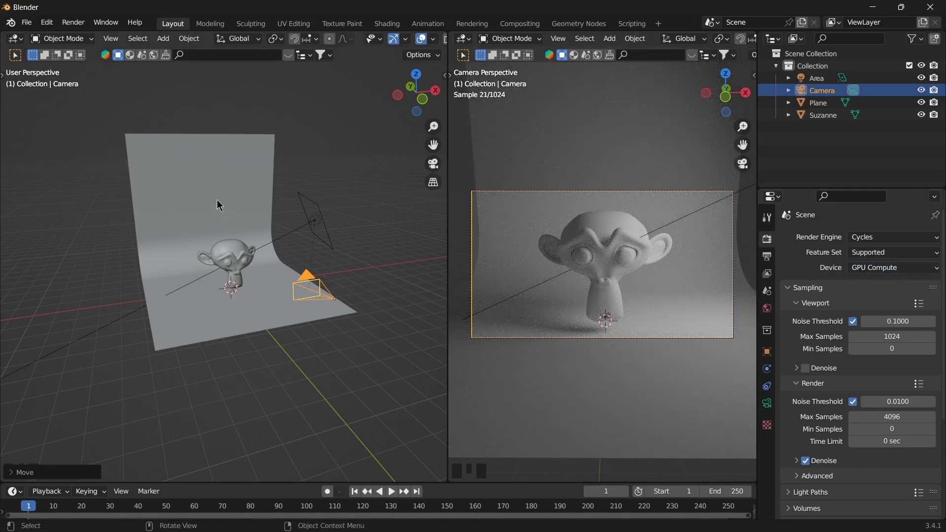
Step: Choose OptiX for the Cycles render devices in the system preferences, after trying None and CUDA
{"action": "left_click", "coordinate": [45, 24]}
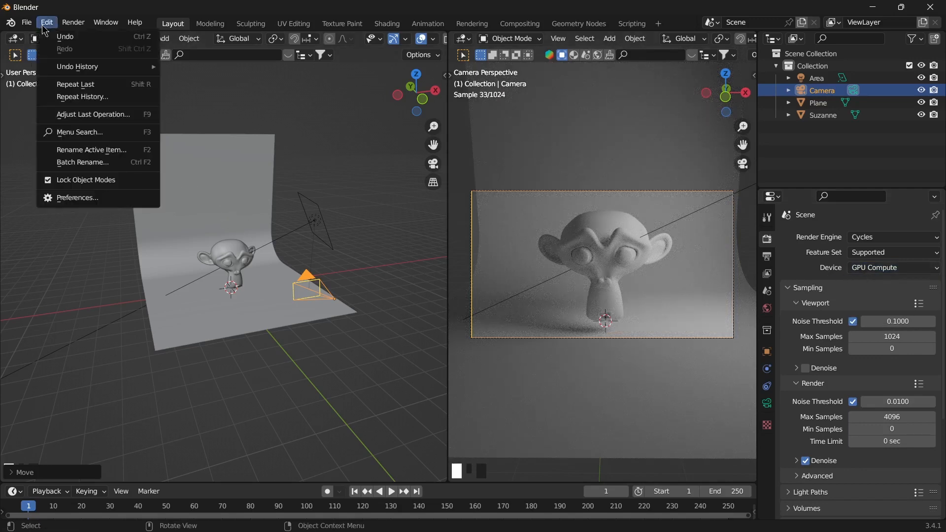
{"action": "left_click", "coordinate": [86, 197]}
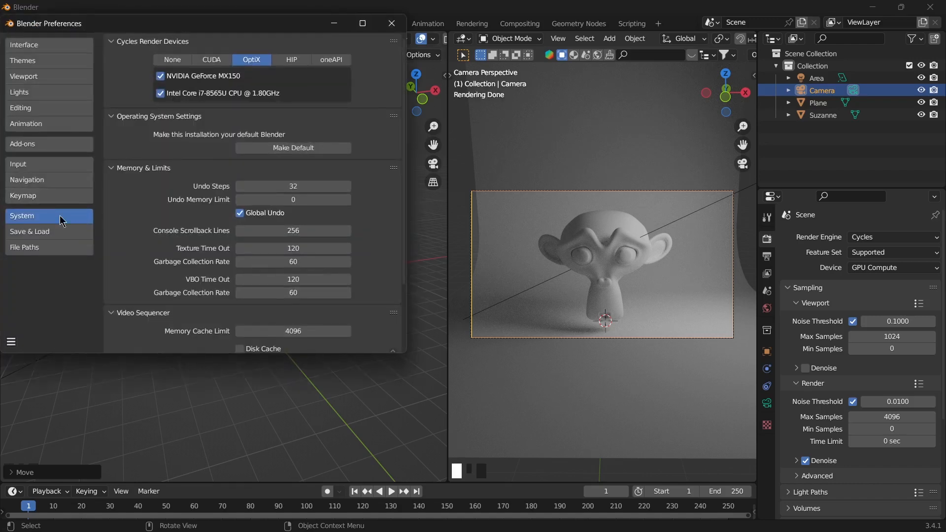
{"action": "left_click", "coordinate": [177, 61]}
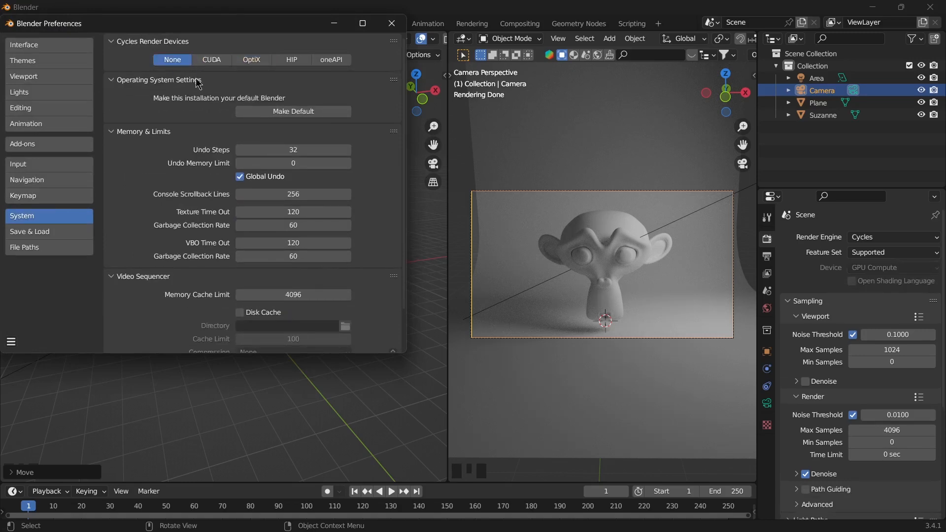
{"action": "left_click", "coordinate": [221, 62]}
{"action": "left_click", "coordinate": [261, 65]}
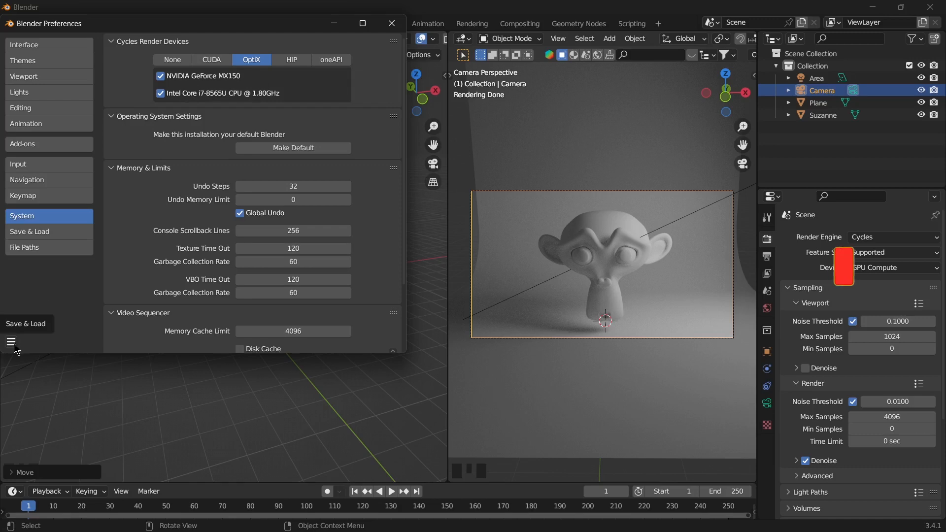
Step: Save and close the preferences, and select GPU Compute again as the scene's Cycles device
{"action": "left_click", "coordinate": [12, 342]}
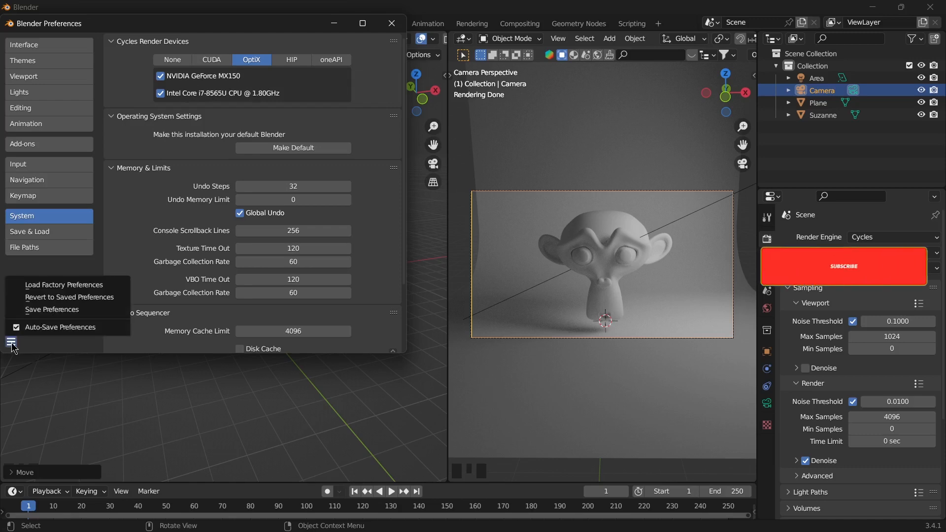
{"action": "left_click", "coordinate": [51, 310]}
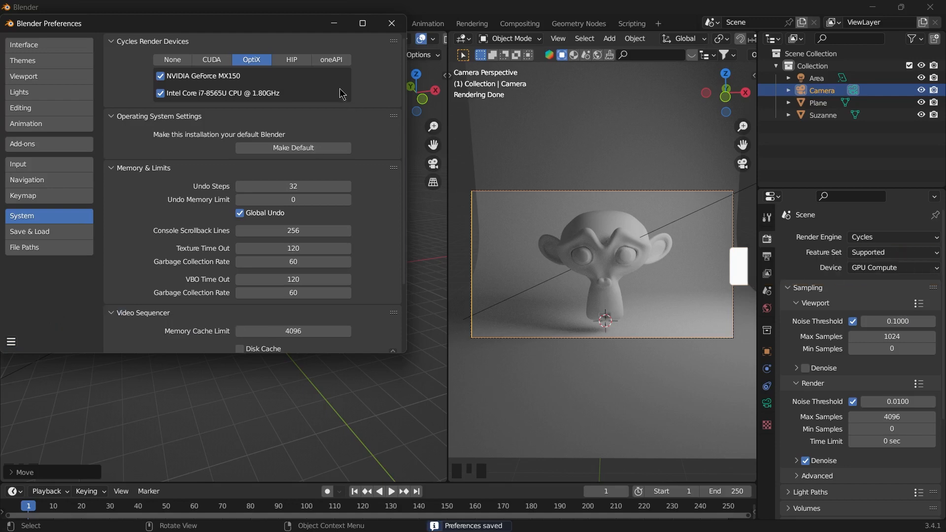
{"action": "left_click", "coordinate": [392, 23]}
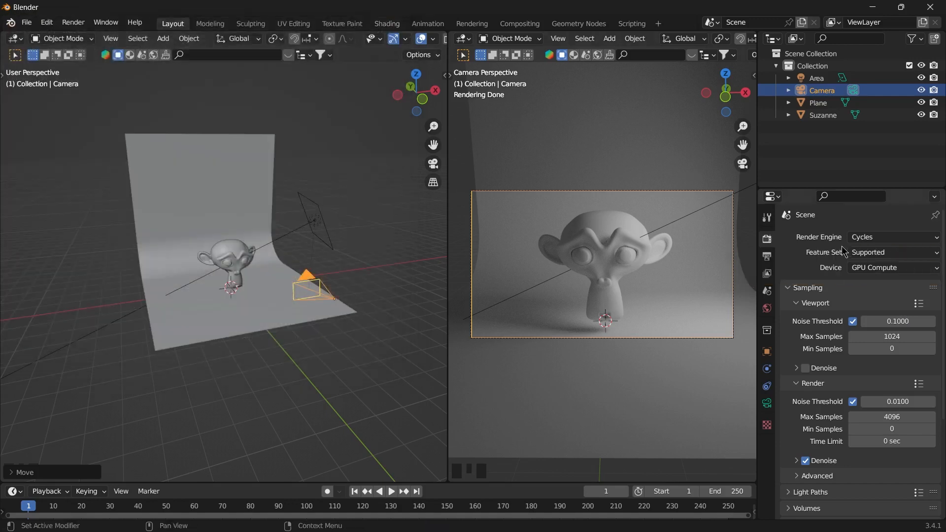
{"action": "left_click", "coordinate": [870, 269]}
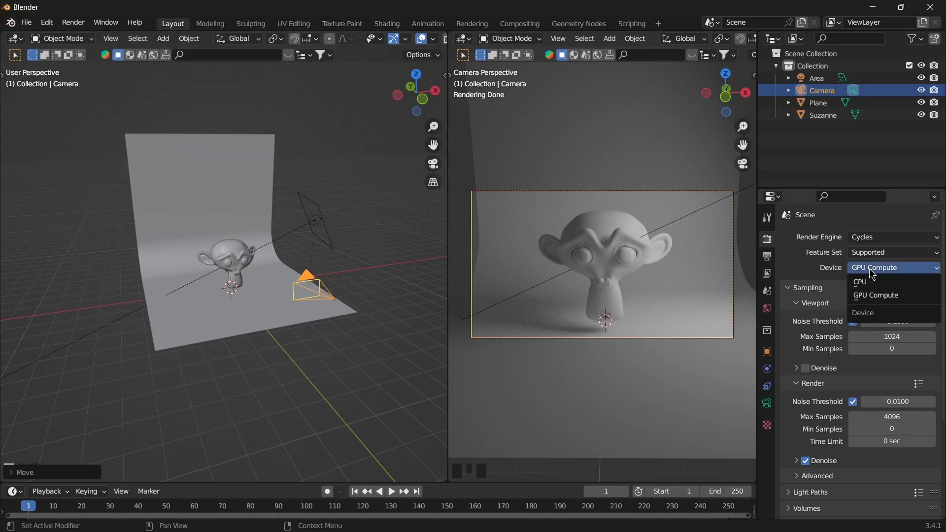
{"action": "left_click", "coordinate": [883, 292]}
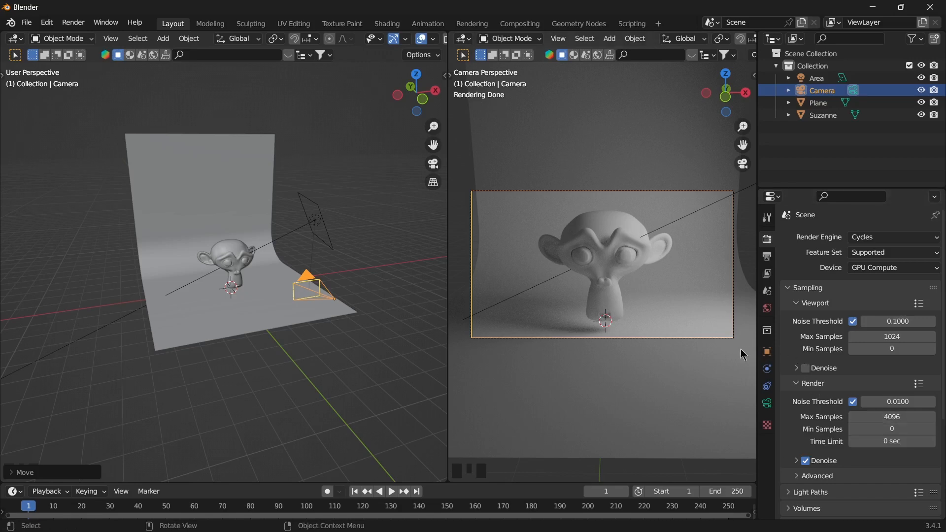
Step: Set the maximum samples to 100 for both the final render and the viewport
{"action": "left_click", "coordinate": [895, 417]}
{"action": "type", "text": "100"}
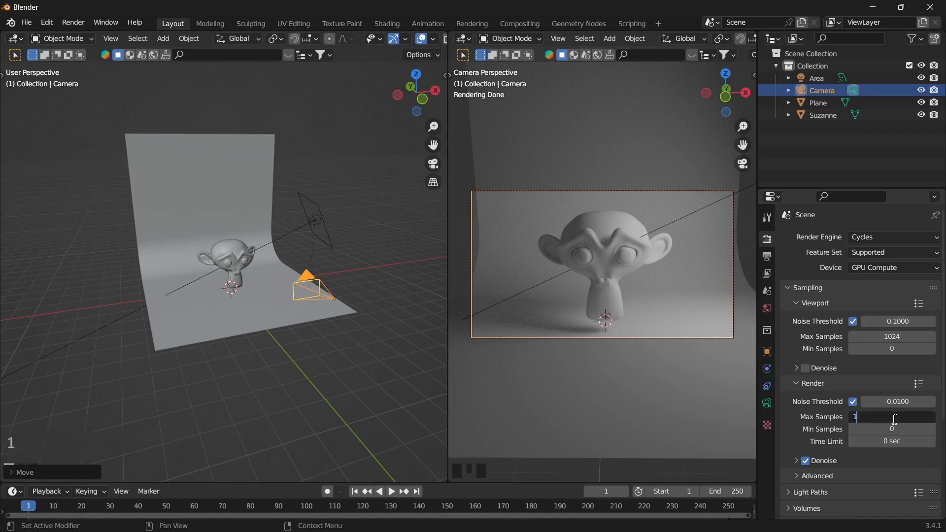
{"action": "key", "text": "Return"}
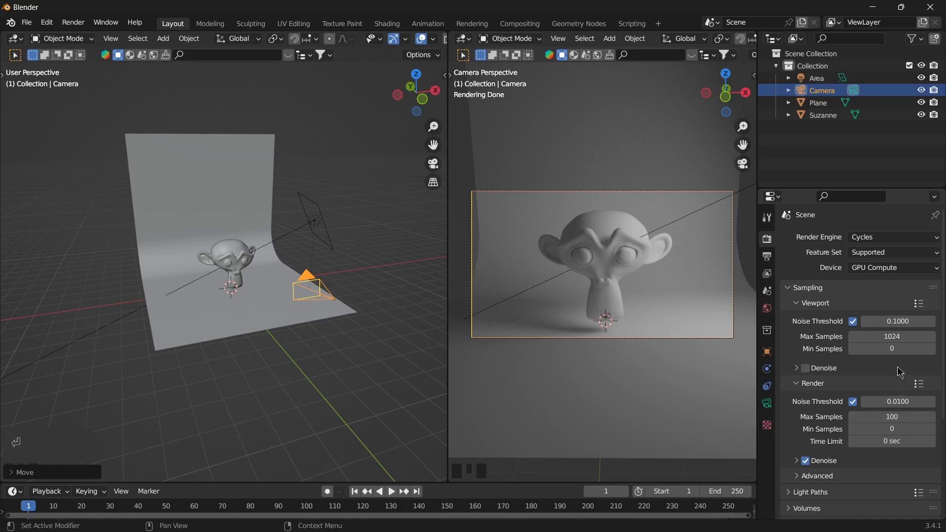
{"action": "left_click", "coordinate": [894, 337]}
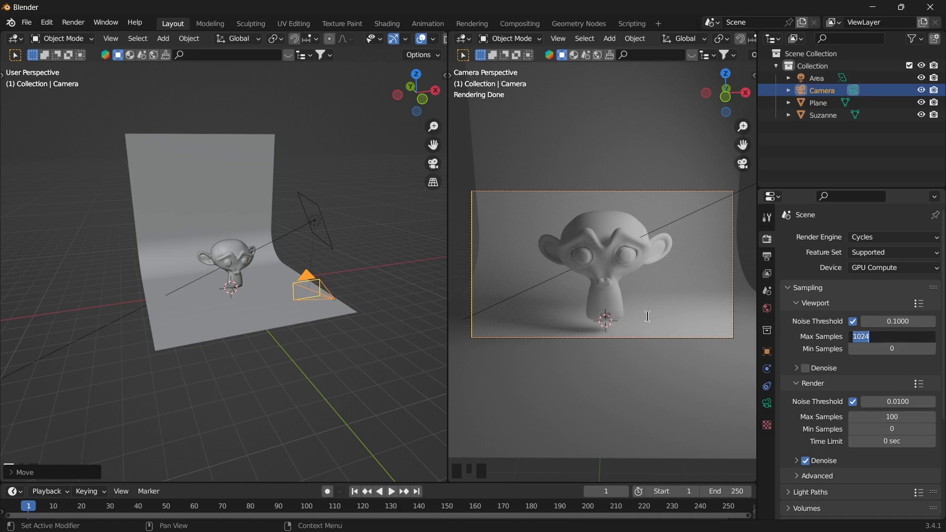
{"action": "type", "text": "100"}
{"action": "key", "text": "Return"}
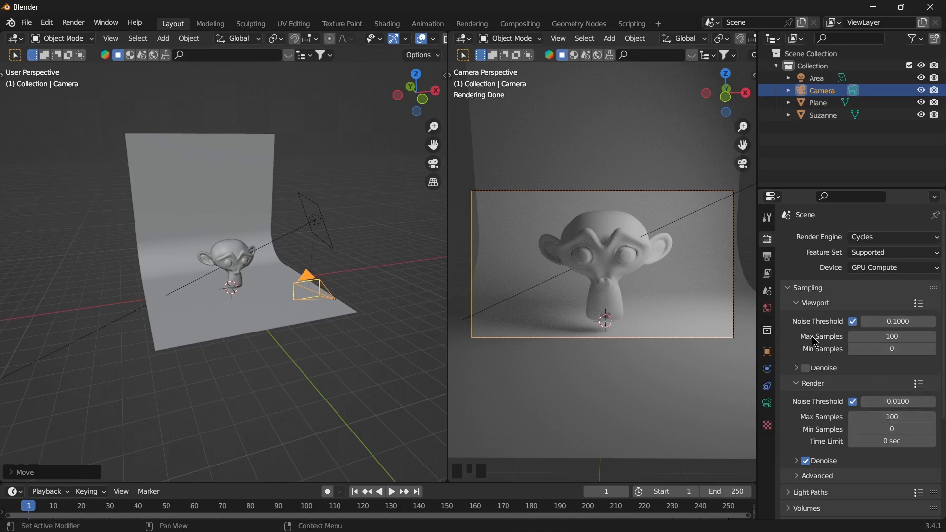
Step: Set the output resolution to a vertical format of 1080 px in X and 1920 px in Y
{"action": "left_click", "coordinate": [768, 257]}
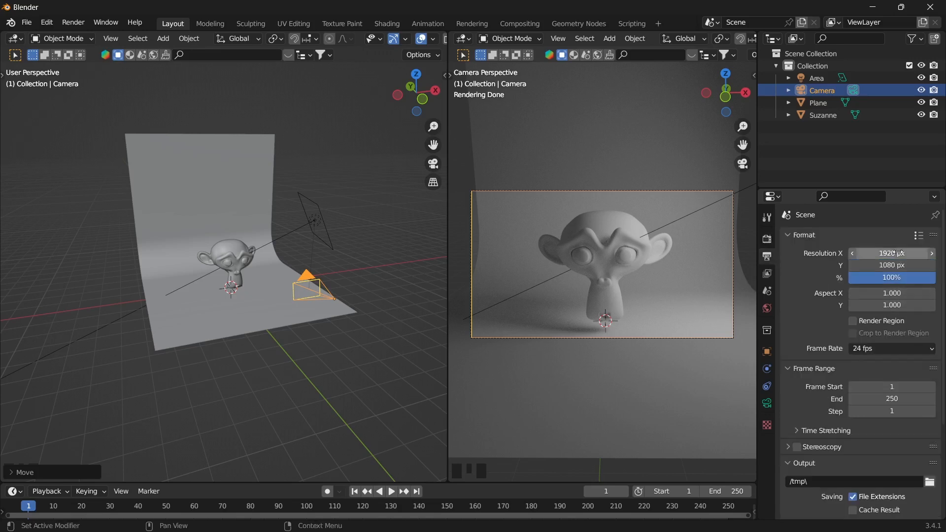
{"action": "left_click_drag", "start_coordinate": [887, 254], "coordinate": [918, 253]}
{"action": "right_click", "coordinate": [852, 252]}
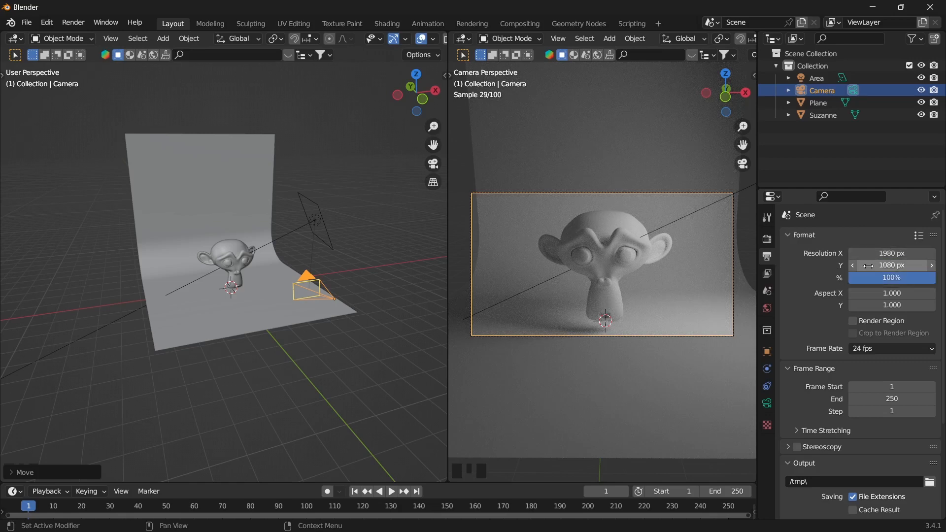
{"action": "left_click", "coordinate": [891, 254]}
{"action": "type", "text": "1080"}
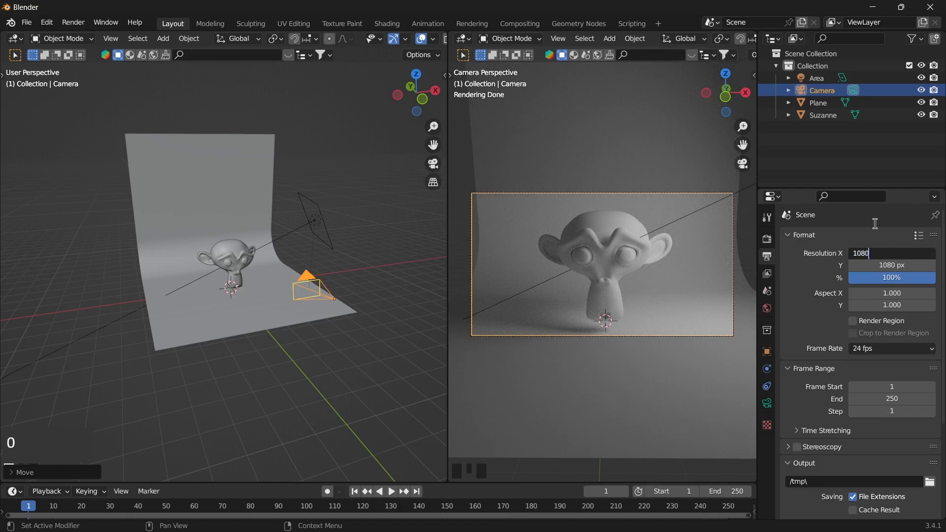
{"action": "key", "text": "Return"}
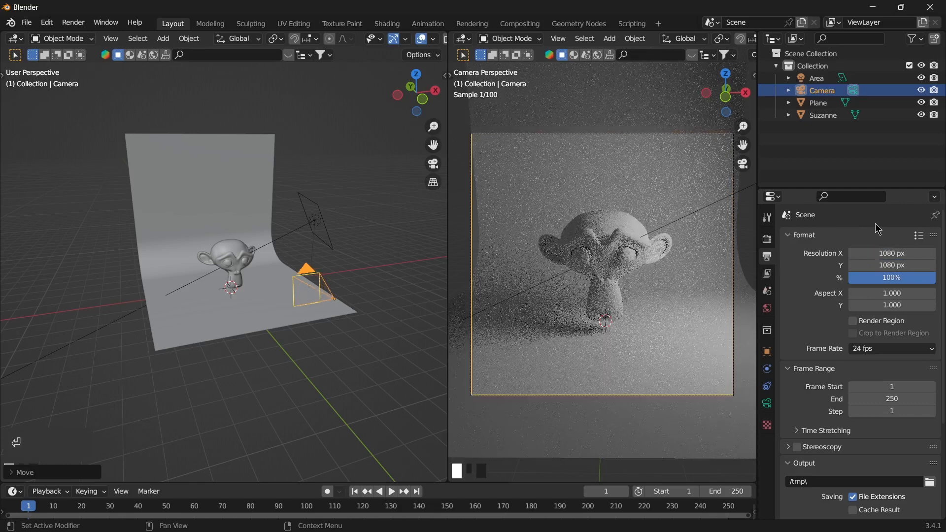
{"action": "left_click", "coordinate": [886, 267]}
{"action": "type", "text": "1920"}
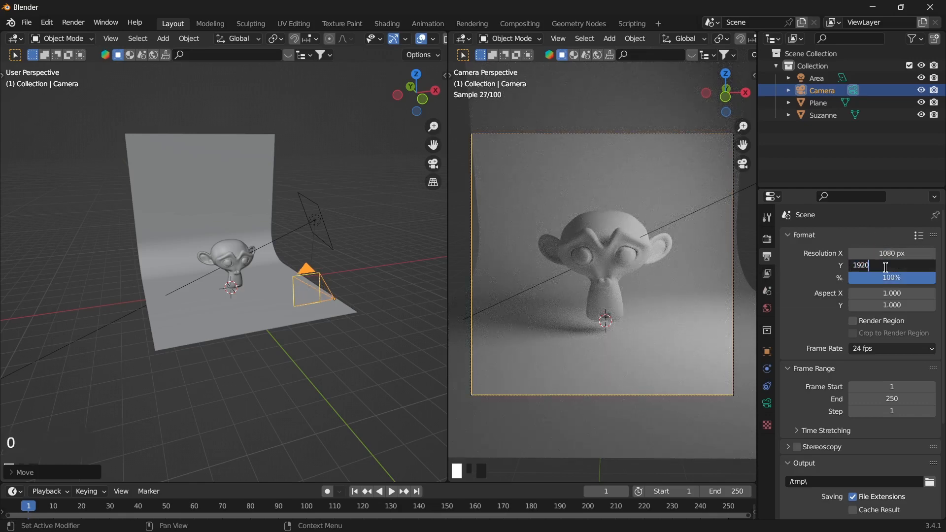
{"action": "key", "text": "Return"}
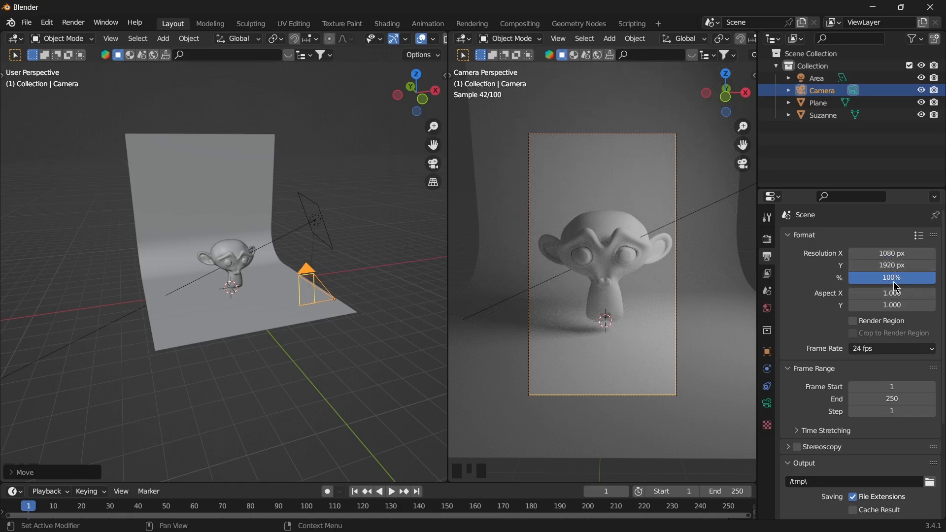
Step: Try a resolution scale of 200% and set it back to 100%
{"action": "left_click", "coordinate": [894, 282]}
{"action": "type", "text": "200"}
{"action": "key", "text": "Return"}
{"action": "left_click", "coordinate": [894, 280]}
{"action": "type", "text": "100"}
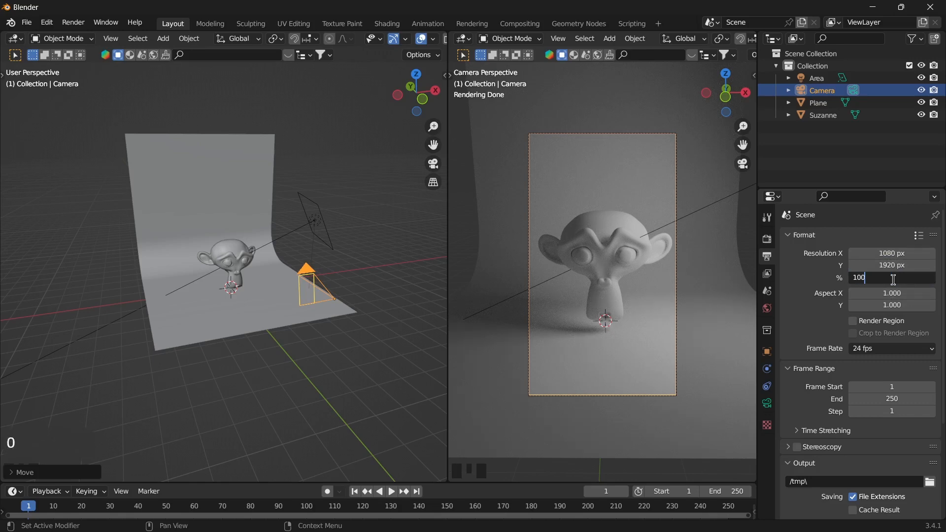
{"action": "key", "text": "Return"}
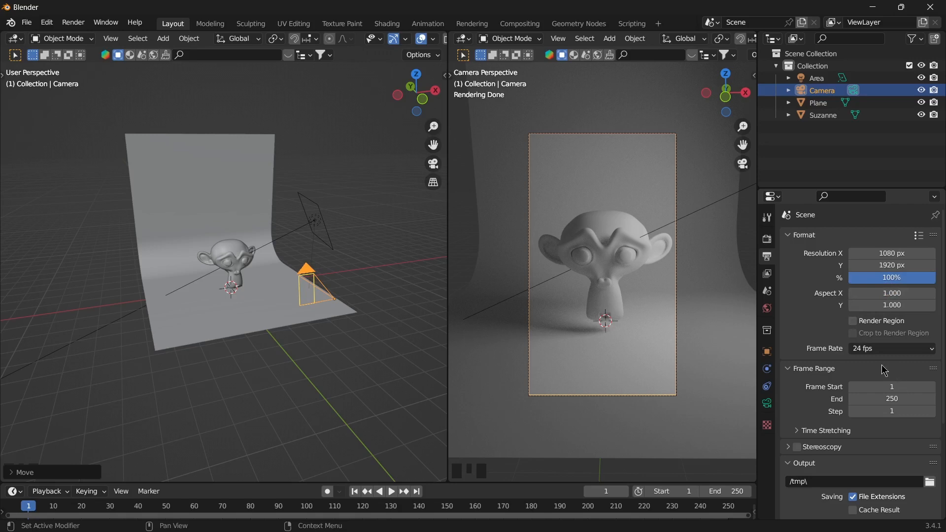
Step: Set the output frame rate to 30 fps
{"action": "left_click", "coordinate": [884, 350]}
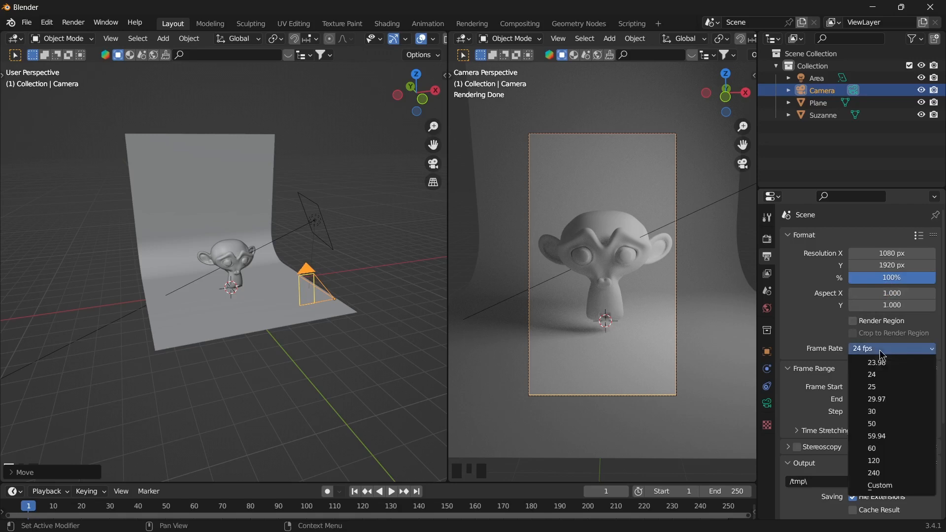
{"action": "left_click", "coordinate": [887, 413]}
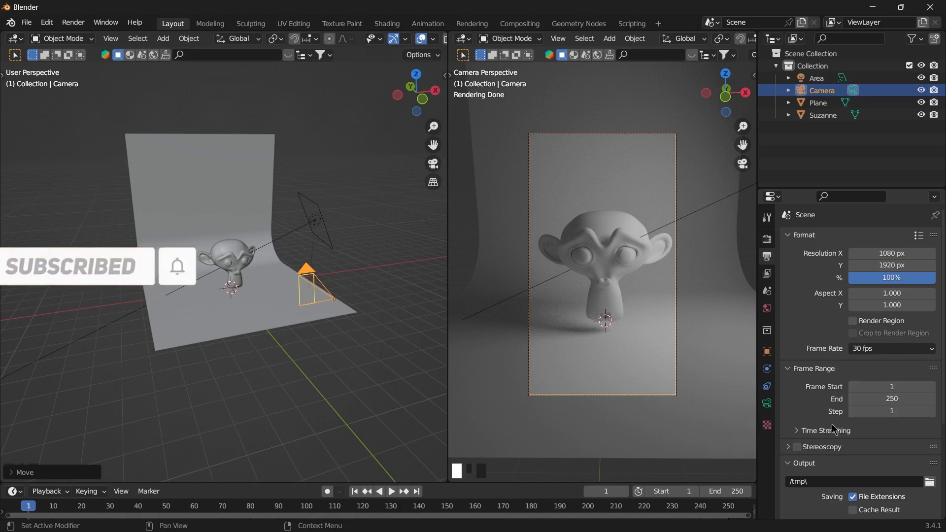
Step: Set the render output path to the Downloads folder and choose PNG as the output file format
{"action": "scroll", "coordinate": [834, 430], "scroll_direction": "down", "scroll_amount": 4}
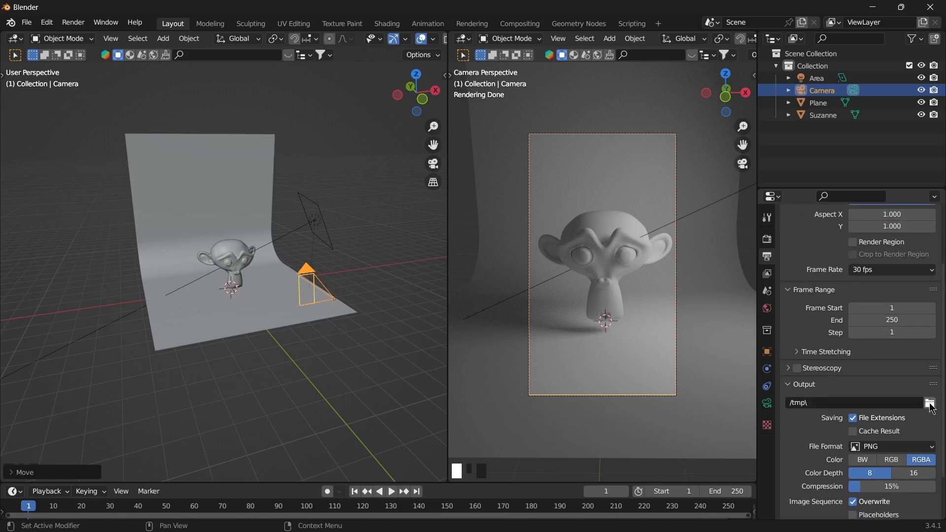
{"action": "left_click", "coordinate": [931, 405]}
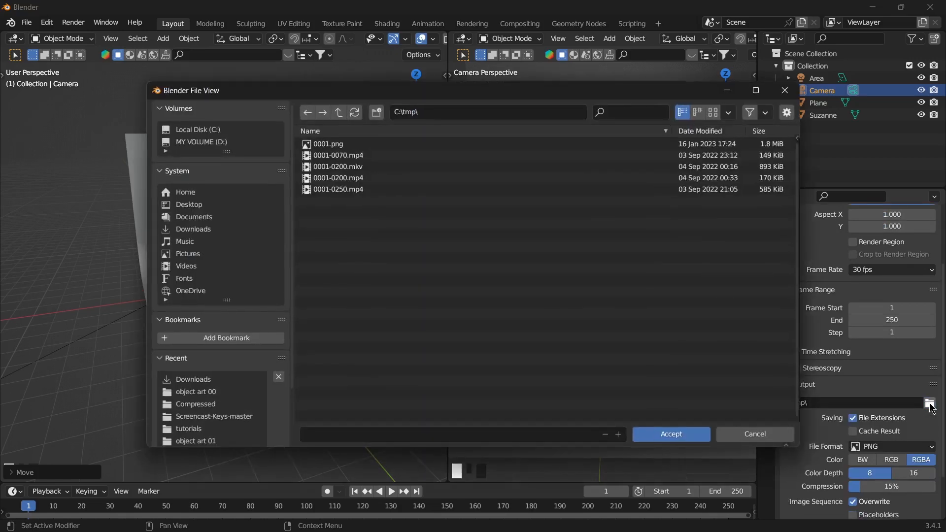
{"action": "left_click", "coordinate": [203, 230]}
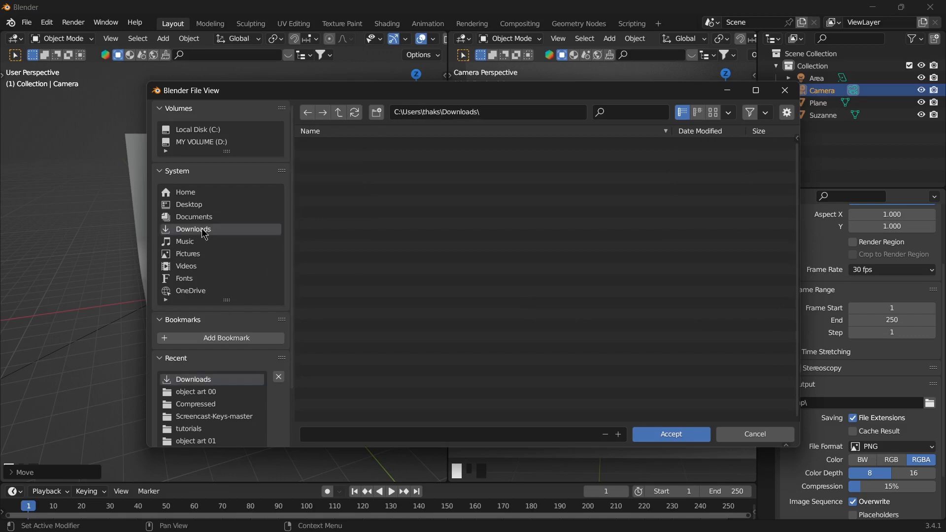
{"action": "left_click", "coordinate": [679, 441]}
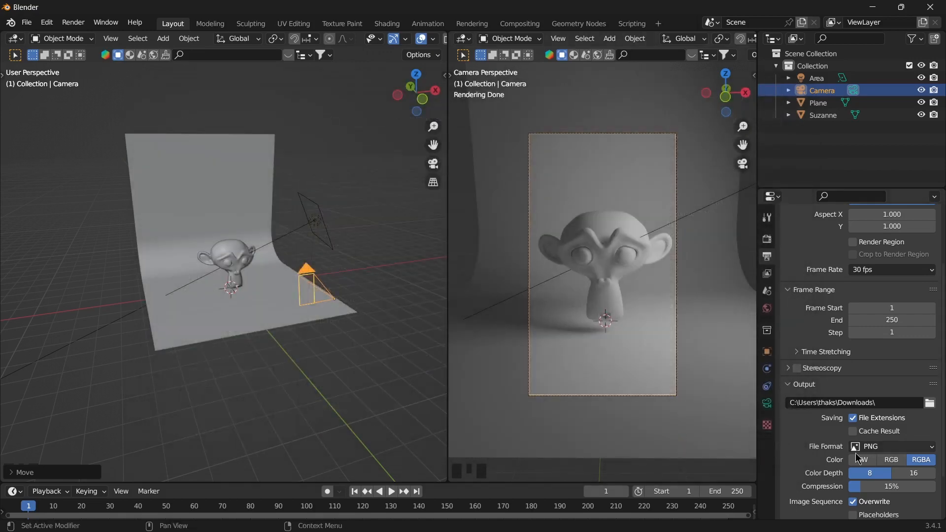
{"action": "scroll", "coordinate": [856, 453], "scroll_direction": "down", "scroll_amount": 3}
{"action": "left_click", "coordinate": [871, 392]}
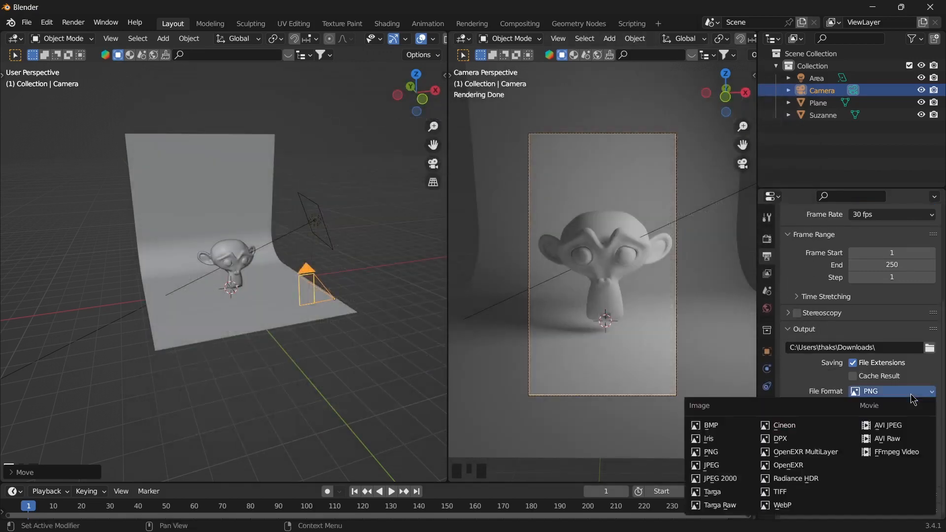
{"action": "left_click", "coordinate": [719, 454]}
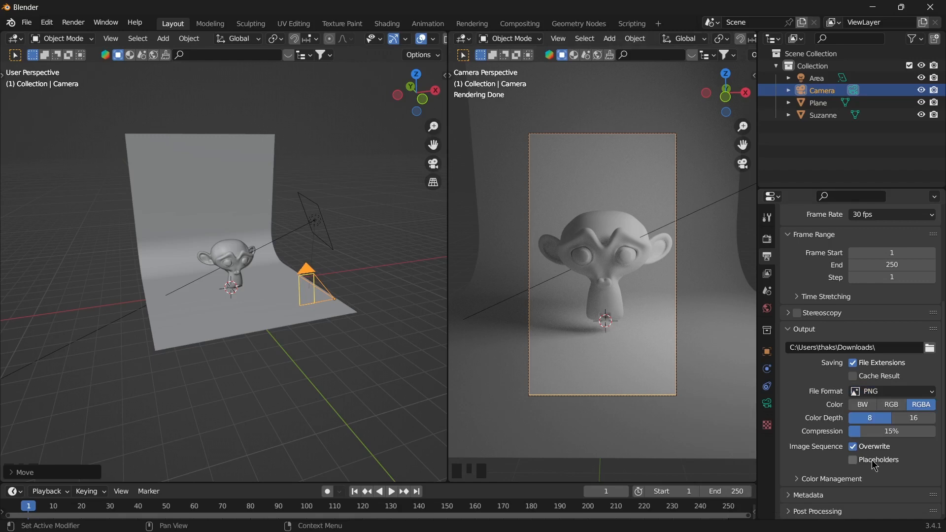
Step: Render the current frame from the camera as a still image and fit the result in the render window
{"action": "scroll", "coordinate": [884, 341], "scroll_direction": "up", "scroll_amount": 4}
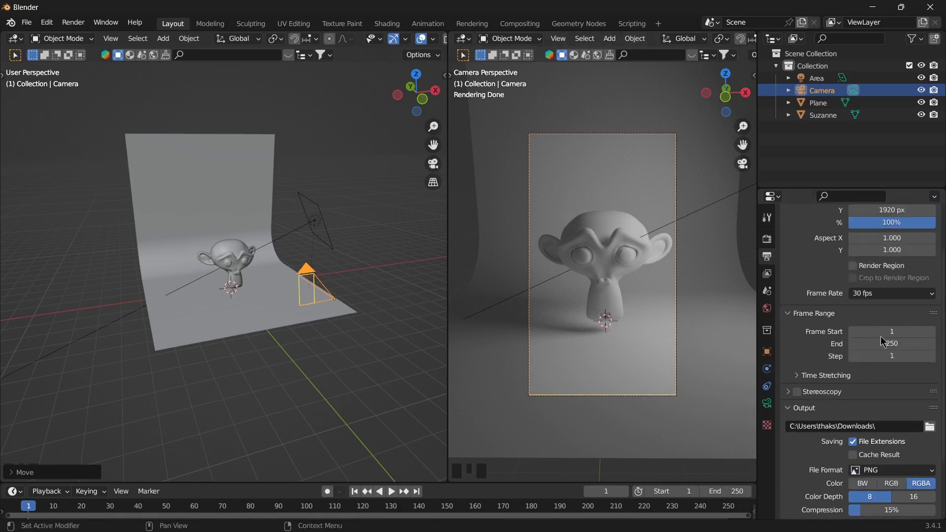
{"action": "scroll", "coordinate": [883, 338], "scroll_direction": "up", "scroll_amount": 3}
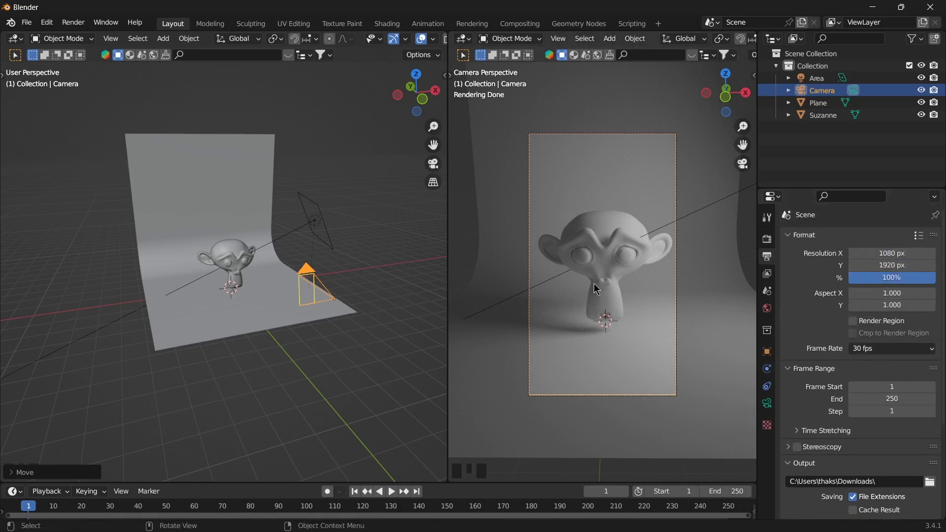
{"action": "scroll", "coordinate": [613, 270], "scroll_direction": "up", "scroll_amount": 2}
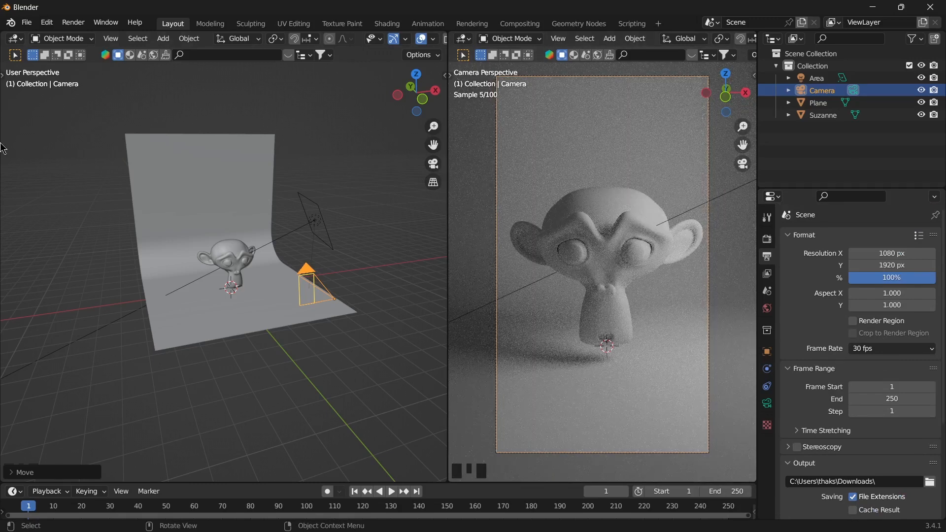
{"action": "left_click", "coordinate": [73, 24]}
{"action": "key", "text": "F12"}
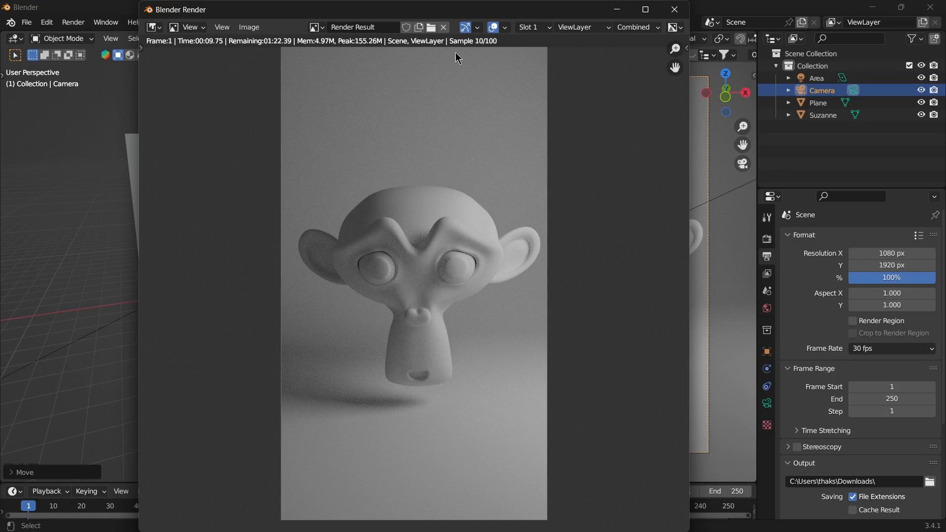
{"action": "scroll", "coordinate": [454, 247], "scroll_direction": "down", "scroll_amount": 2}
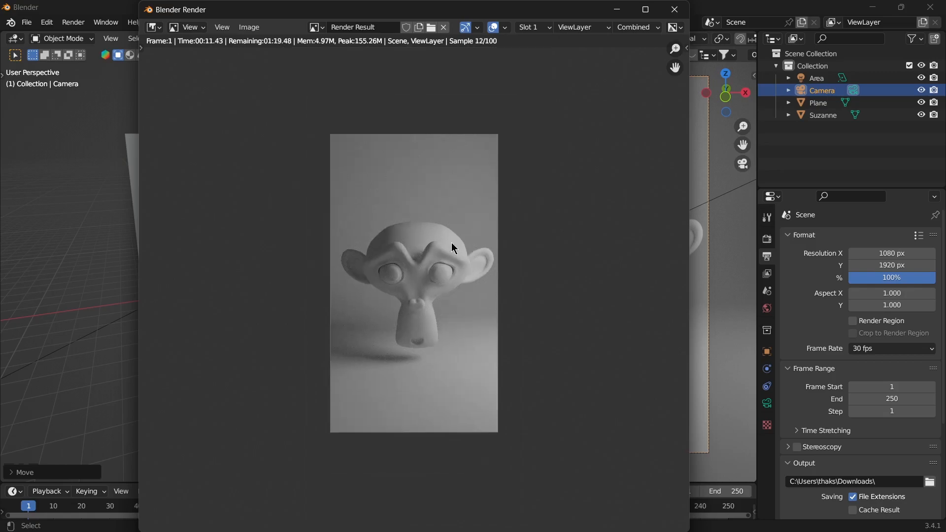
{"action": "scroll", "coordinate": [452, 244], "scroll_direction": "up", "scroll_amount": 1}
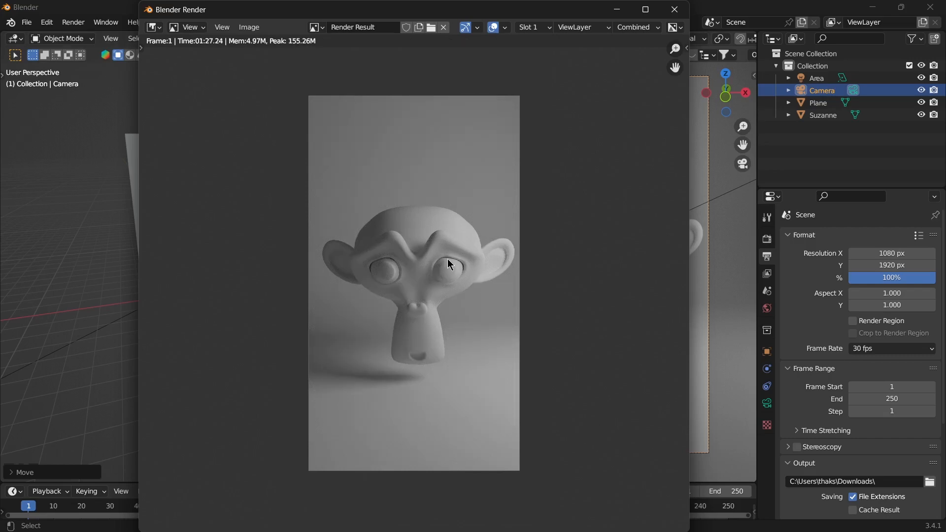
Step: Save the rendered image as suzanne.png in the Downloads folder, in PNG format
{"action": "left_click", "coordinate": [253, 27]}
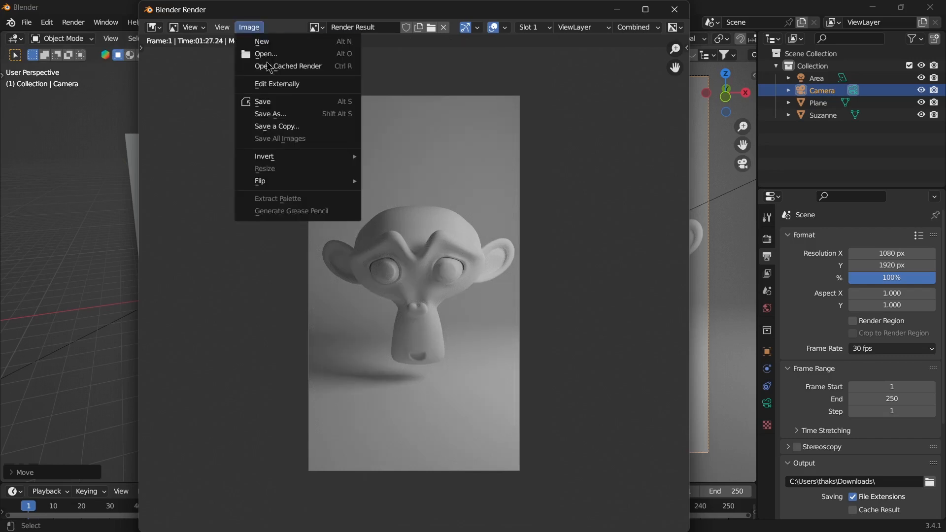
{"action": "left_click", "coordinate": [273, 102]}
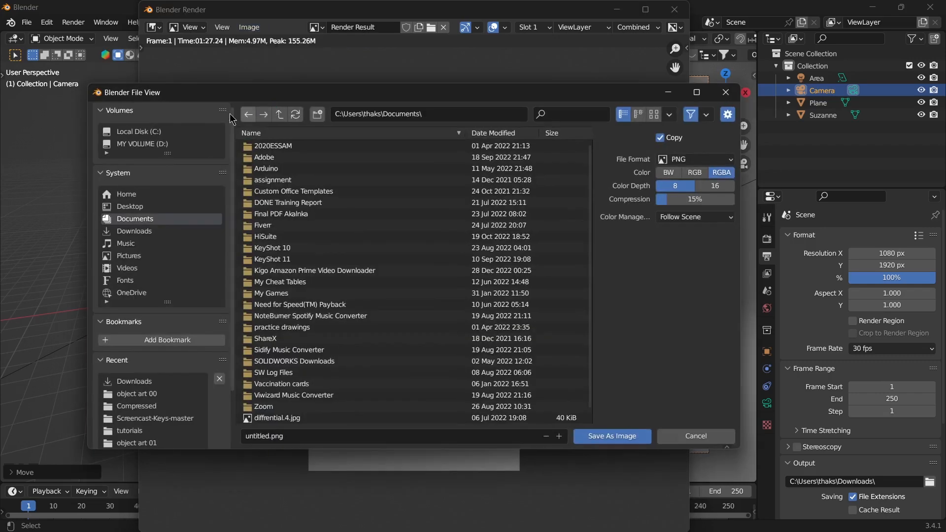
{"action": "left_click", "coordinate": [137, 232]}
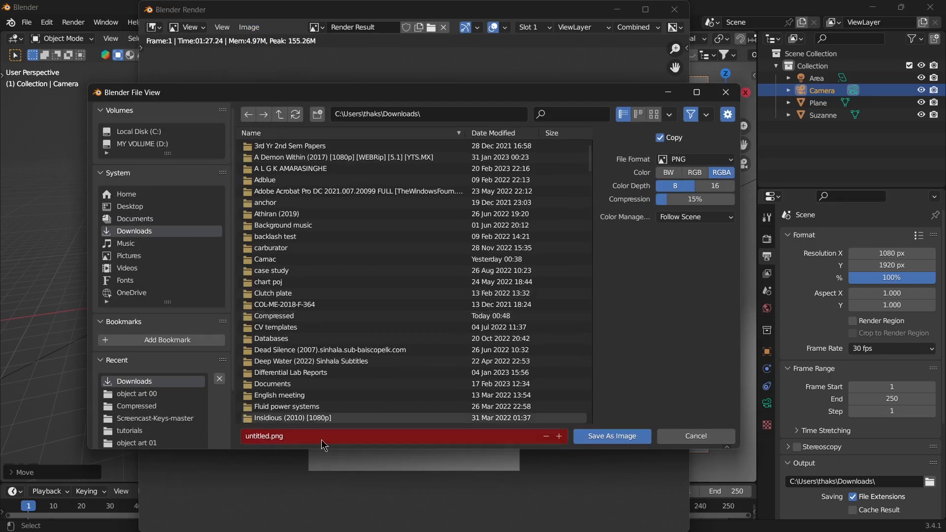
{"action": "left_click", "coordinate": [560, 436]}
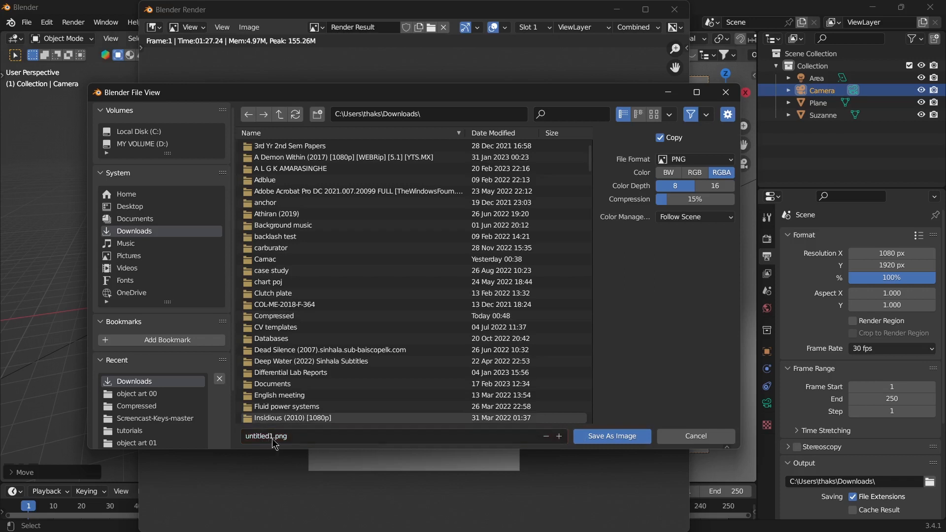
{"action": "left_click", "coordinate": [300, 437]}
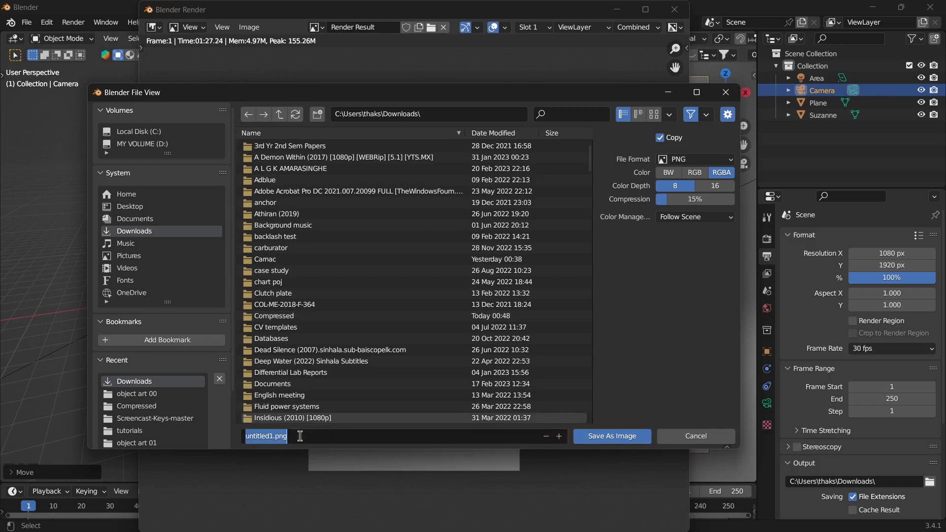
{"action": "type", "text": "suzann"}
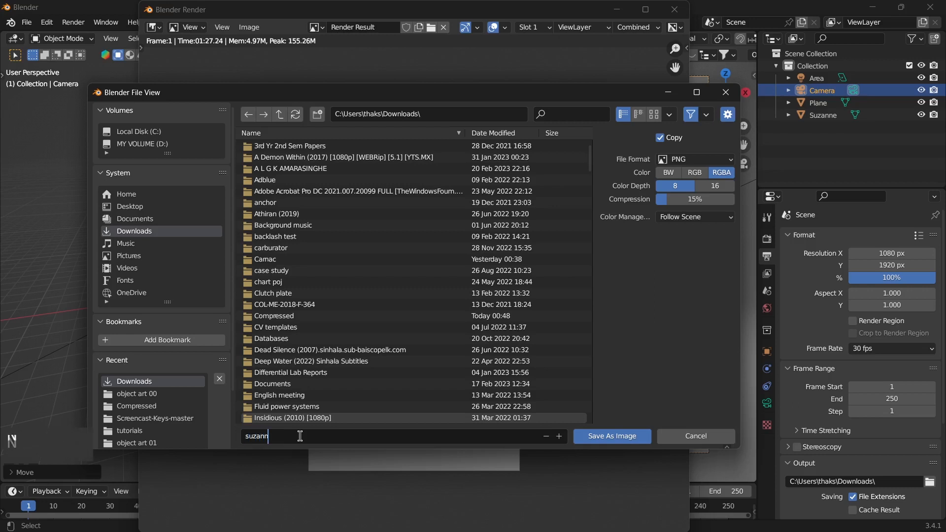
{"action": "type", "text": "e"}
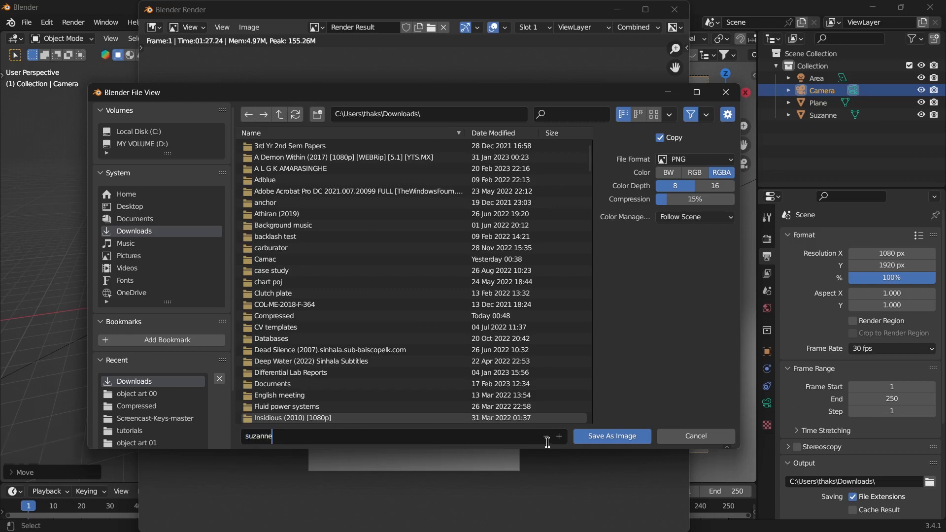
{"action": "left_click", "coordinate": [614, 432]}
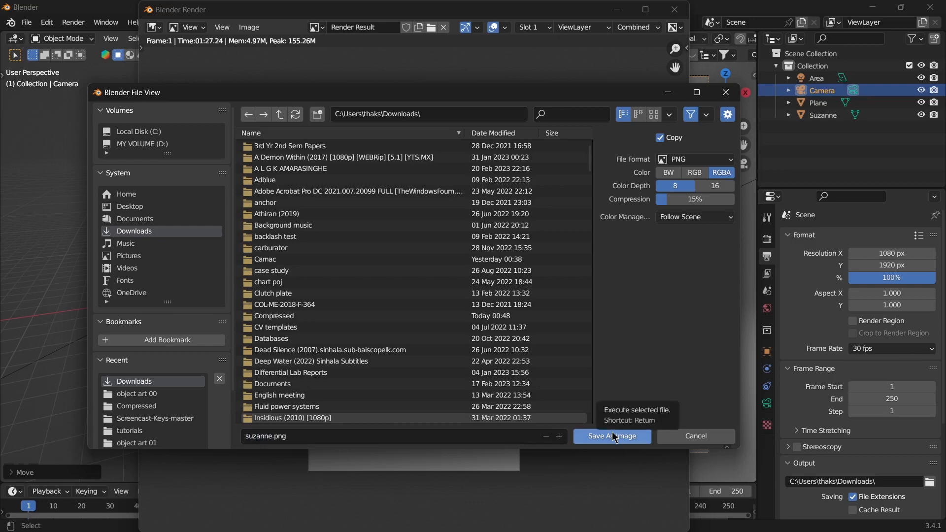
{"action": "left_click", "coordinate": [613, 436]}
Step: Check the finished Suzanne render up close and close the render window
{"action": "scroll", "coordinate": [413, 290], "scroll_direction": "up", "scroll_amount": 5}
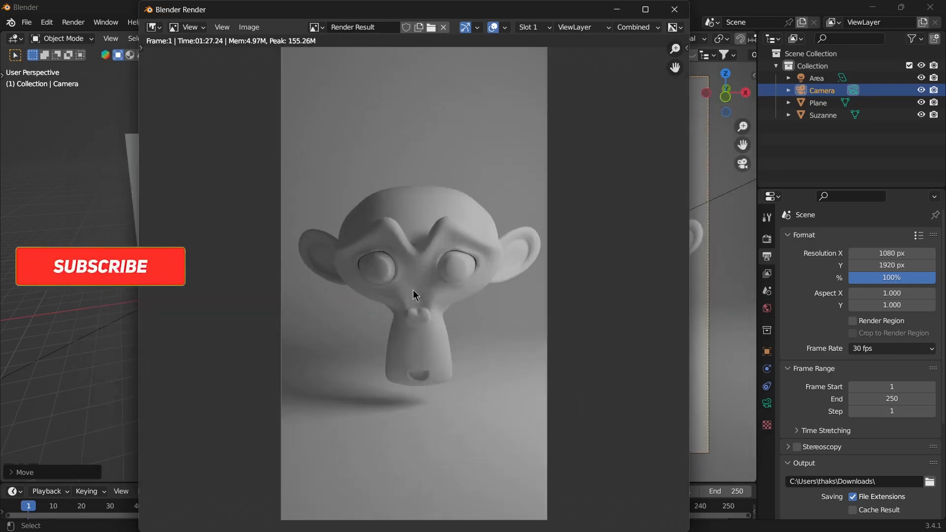
{"action": "scroll", "coordinate": [414, 295], "scroll_direction": "down", "scroll_amount": 5}
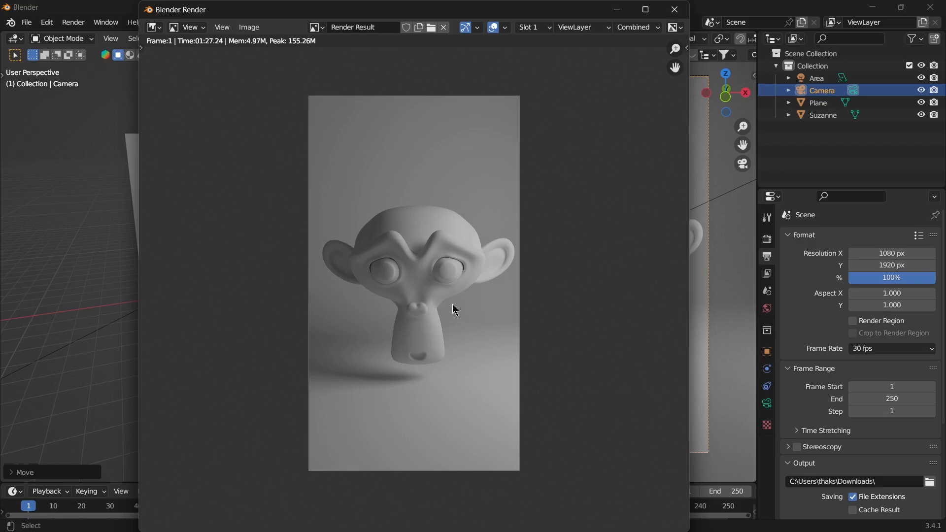
{"action": "left_click", "coordinate": [675, 10]}
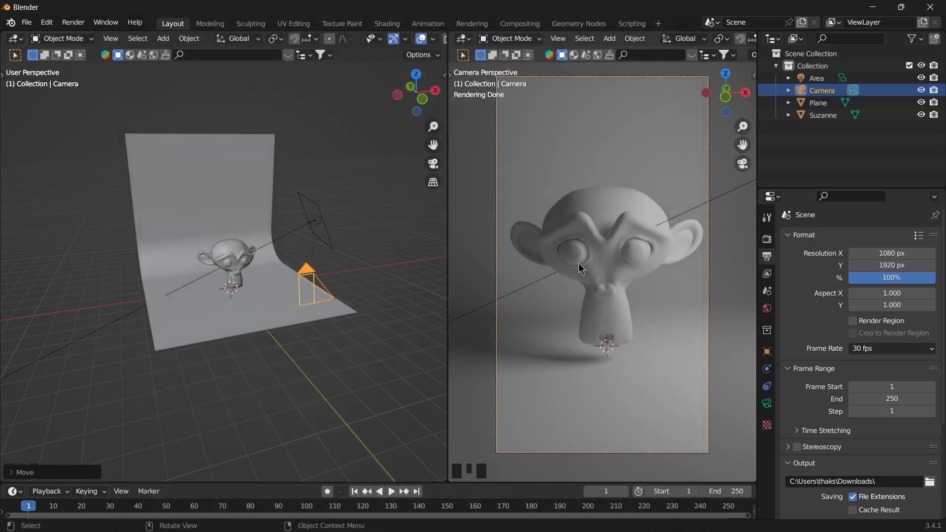